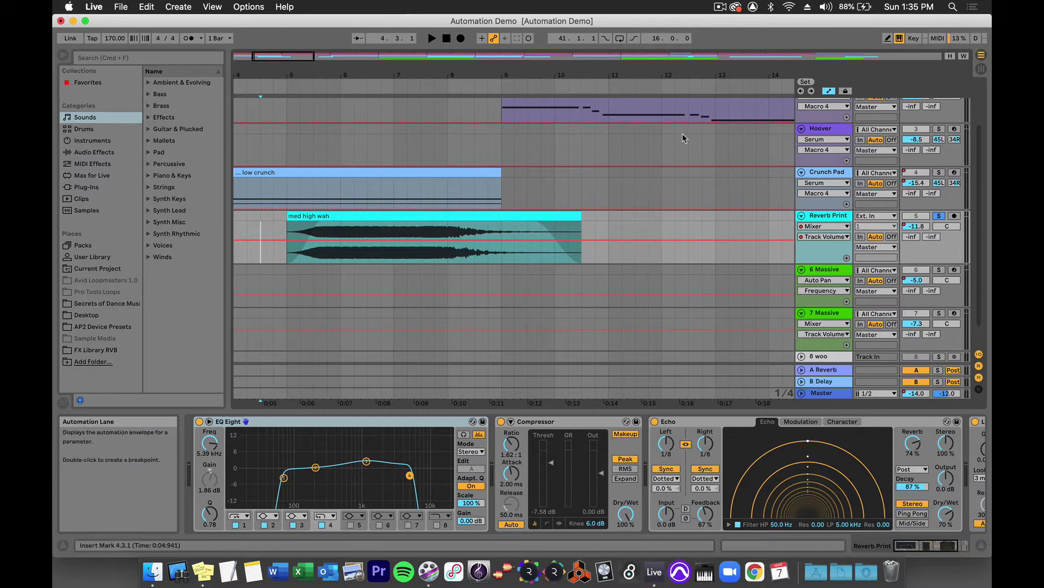
Record live track volume automation on the Reverb Print track, dipping, rising and falling across the med high wah clip
{"action": "left_click", "coordinate": [494, 40]}
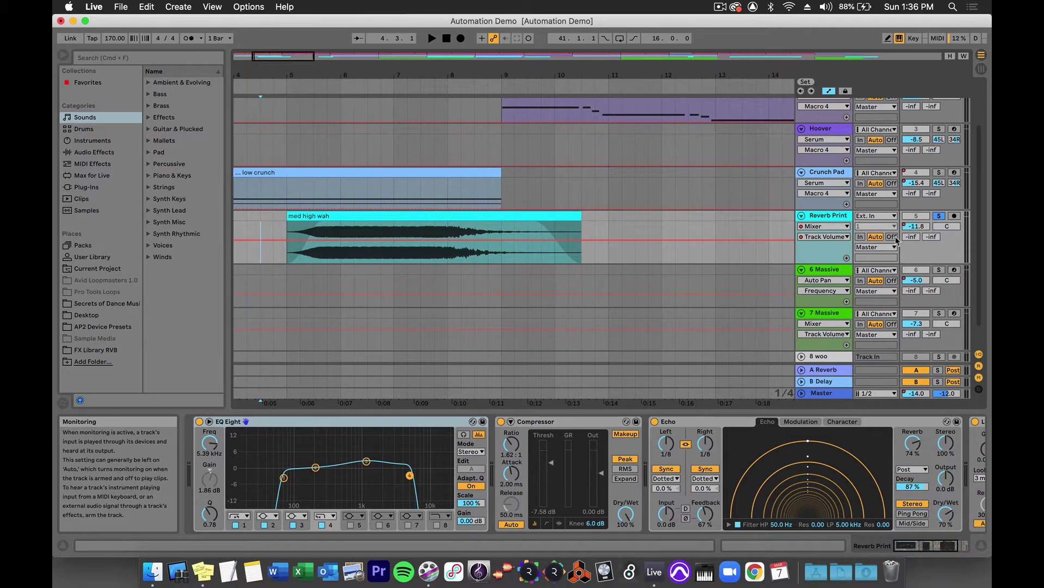
{"action": "left_click", "coordinate": [460, 39]}
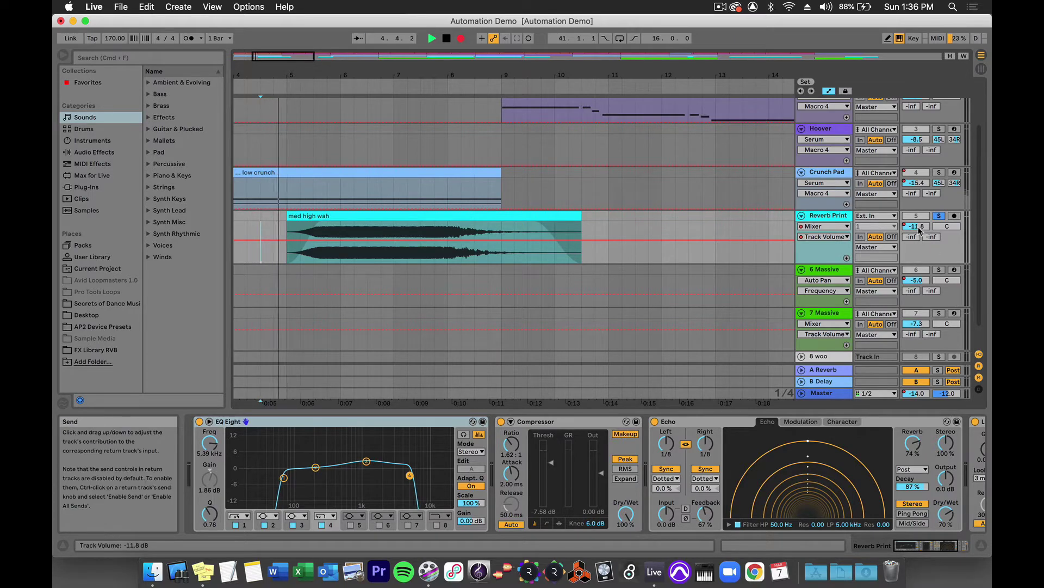
{"action": "mouse_move", "coordinate": [918, 226]}
{"action": "left_mouse_down"}
{"action": "mouse_move", "coordinate": [917, 236]}
{"action": "mouse_move", "coordinate": [918, 215]}
{"action": "mouse_move", "coordinate": [919, 229]}
{"action": "left_mouse_up"}
{"action": "key", "text": "space"}
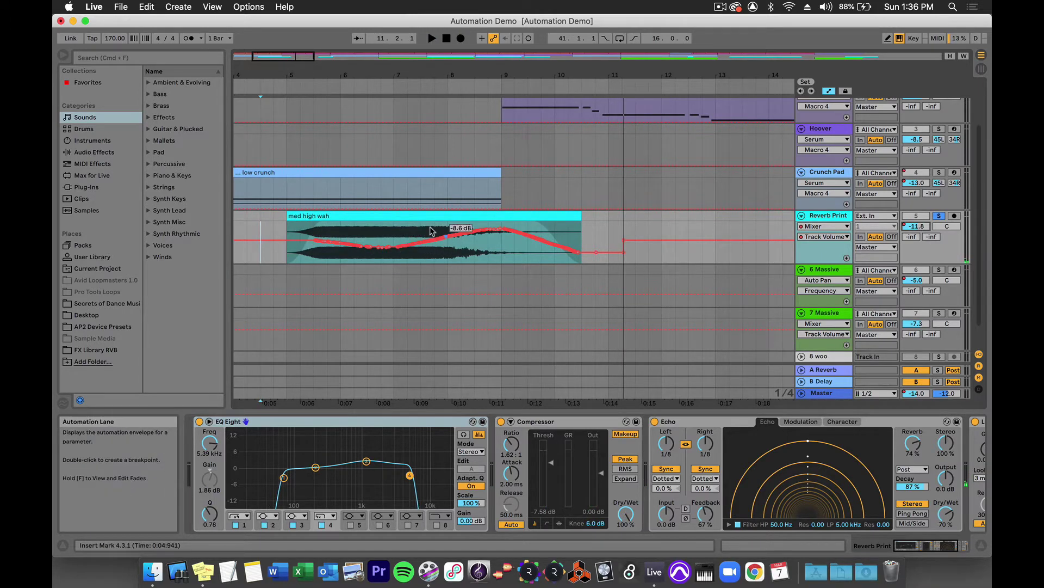
Record live track panning automation on Reverb Print across the med high wah clip, swinging left, right and ending at 24L
{"action": "left_click_drag", "start_coordinate": [393, 63], "coordinate": [392, 90]}
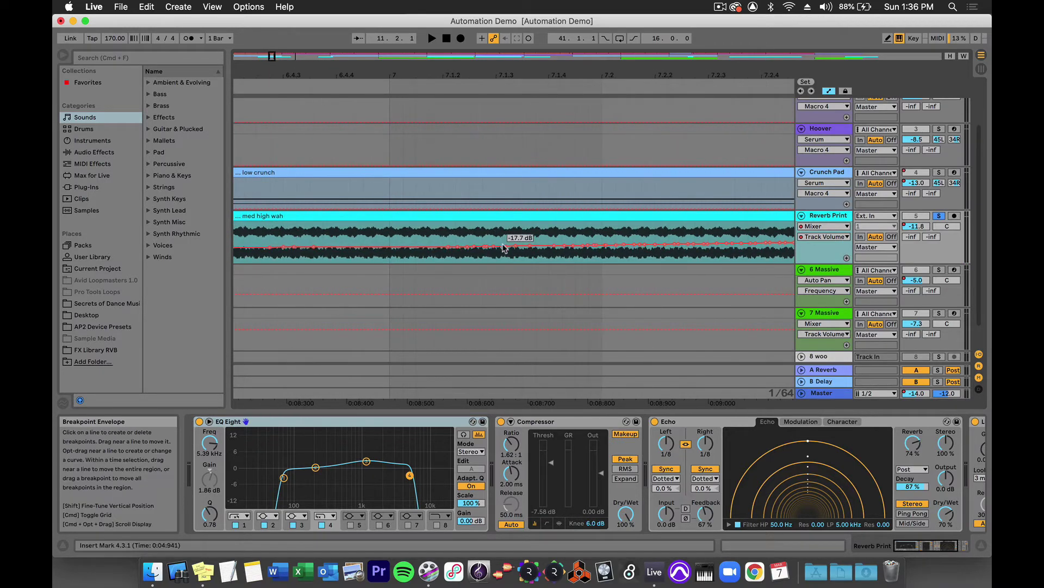
{"action": "scroll", "coordinate": [506, 242], "scroll_direction": "up", "scroll_amount": 2}
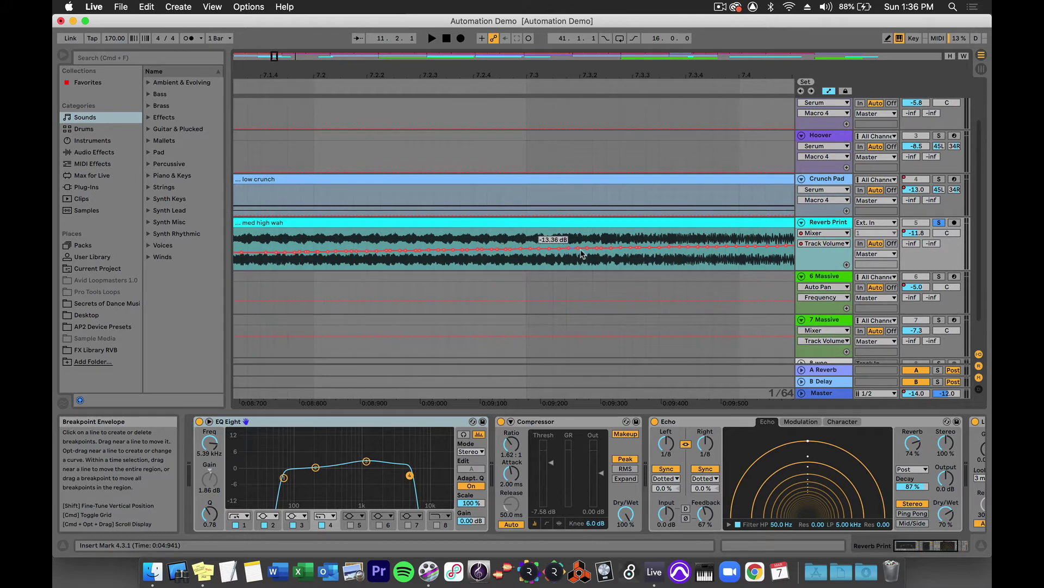
{"action": "left_click_drag", "start_coordinate": [457, 83], "coordinate": [457, 44]}
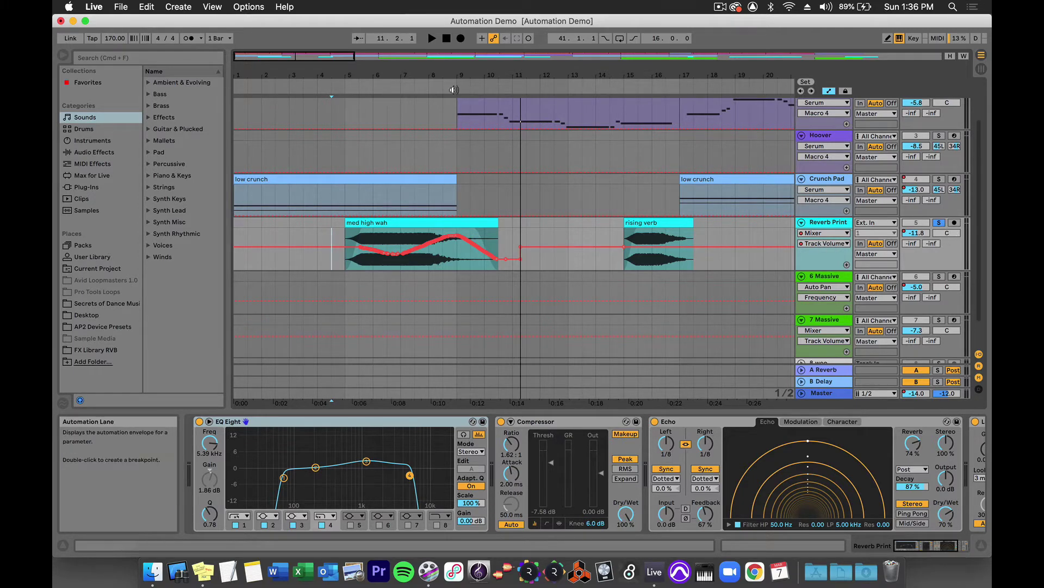
{"action": "left_click", "coordinate": [460, 40]}
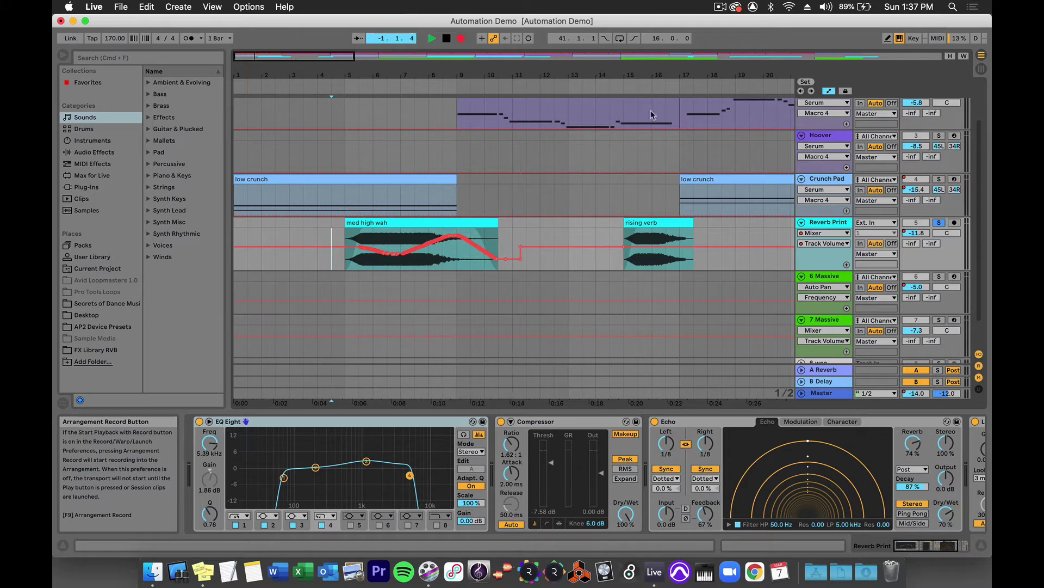
{"action": "left_click", "coordinate": [947, 233]}
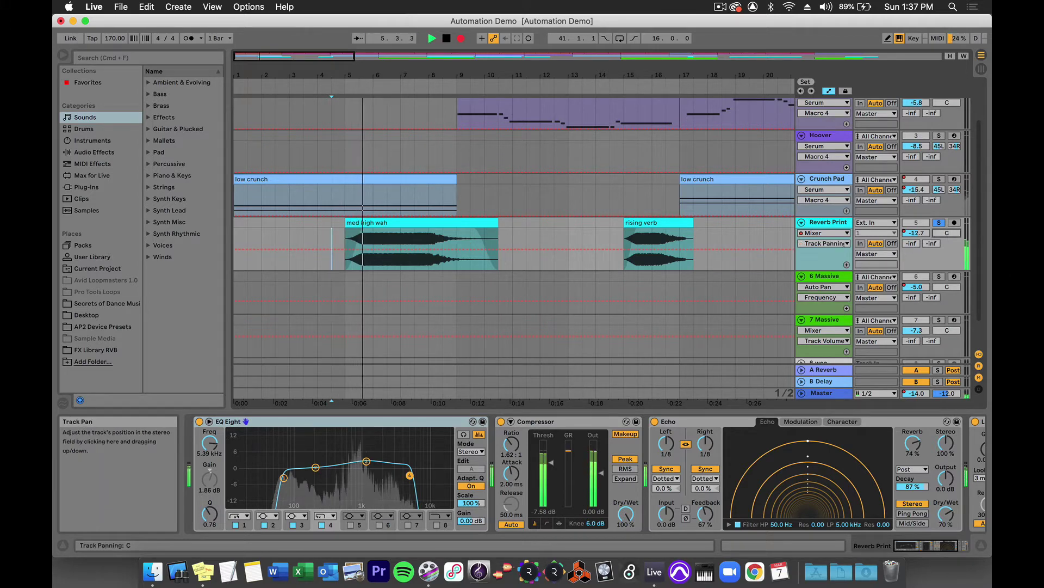
{"action": "mouse_move", "coordinate": [947, 233]}
{"action": "left_mouse_down"}
{"action": "mouse_move", "coordinate": [947, 251]}
{"action": "mouse_move", "coordinate": [947, 217]}
{"action": "mouse_move", "coordinate": [947, 246]}
{"action": "left_mouse_up"}
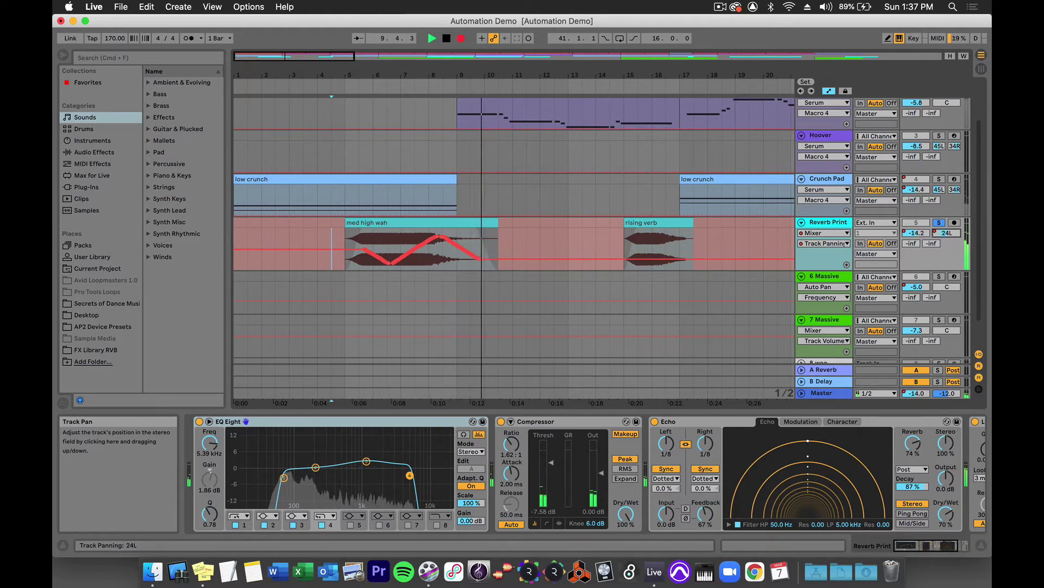
{"action": "key", "text": "space"}
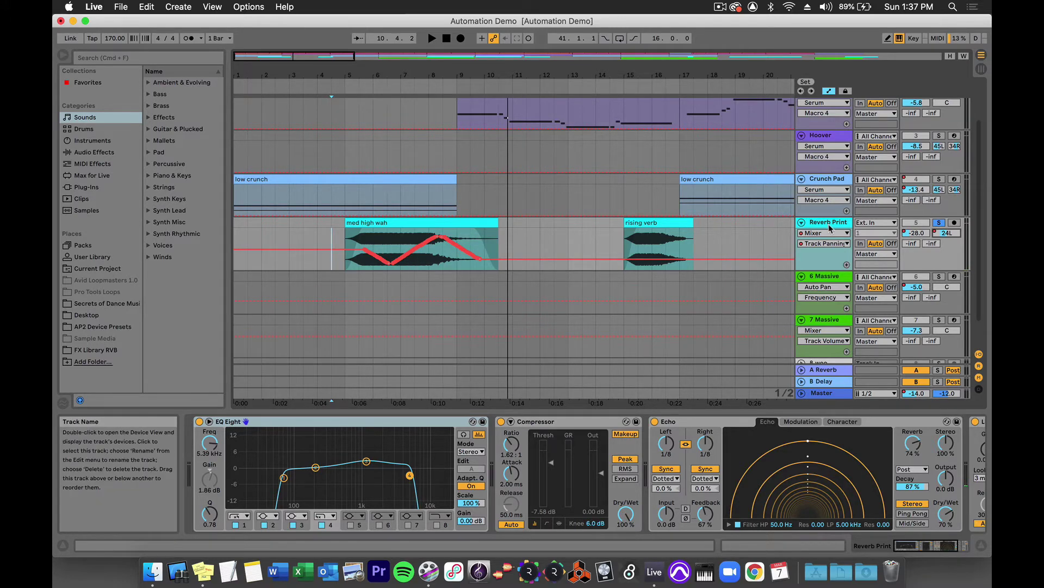
Move the med high wah clip together with its automation to bar 8 and back to bar 5
{"action": "left_click", "coordinate": [448, 223]}
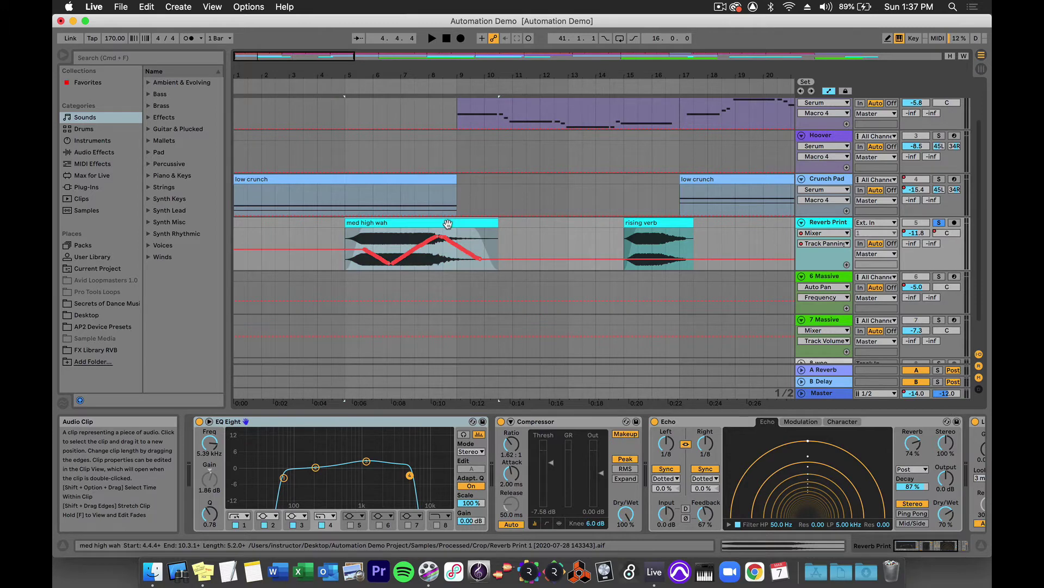
{"action": "left_click_drag", "start_coordinate": [448, 224], "coordinate": [506, 223]}
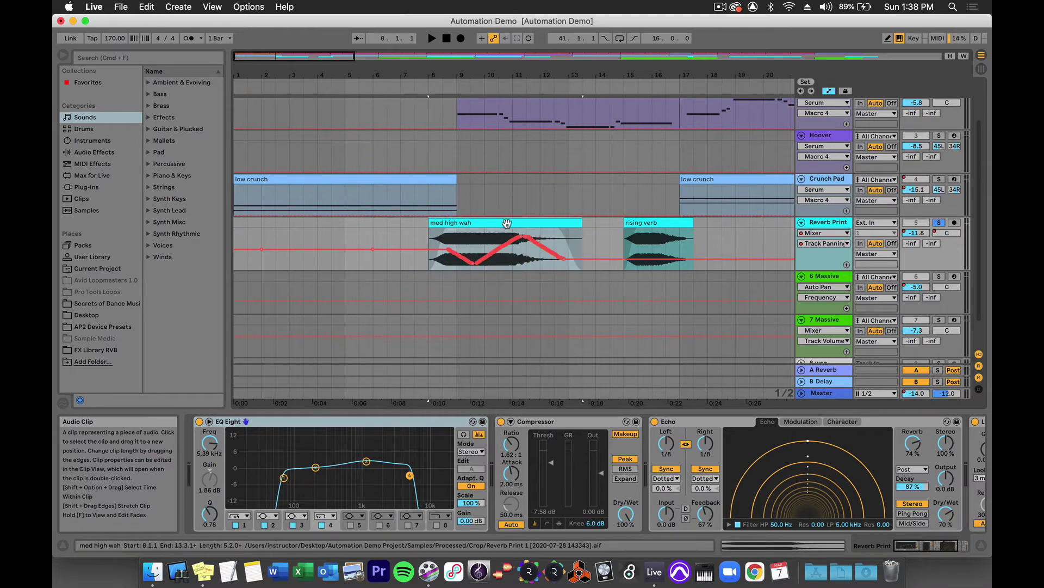
{"action": "left_click_drag", "start_coordinate": [506, 223], "coordinate": [422, 223]}
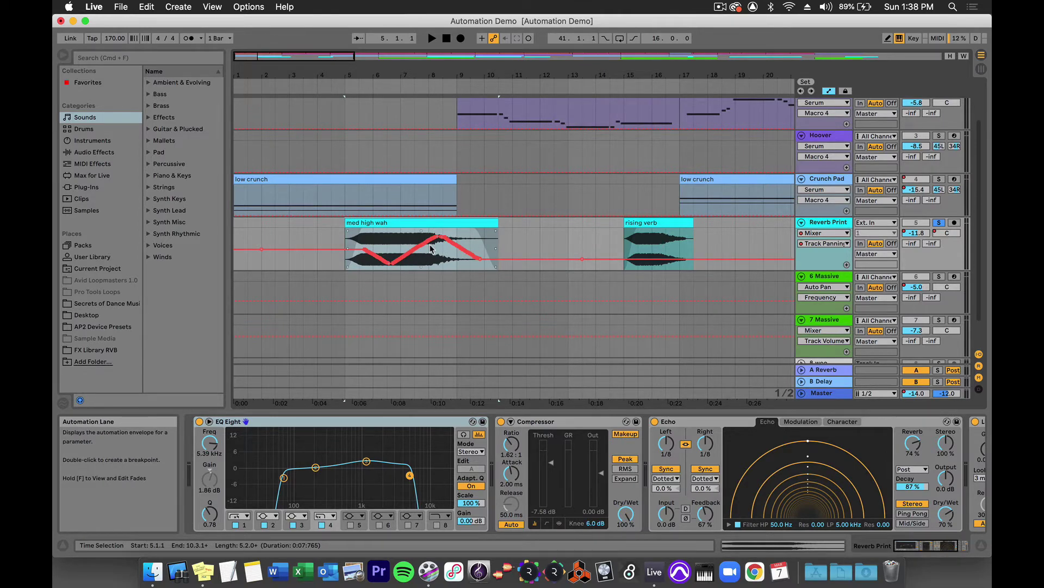
With the envelopes locked, move the med high wah clip to bar 8 and back to bar 5, and unlock the envelopes
{"action": "left_click", "coordinate": [845, 91]}
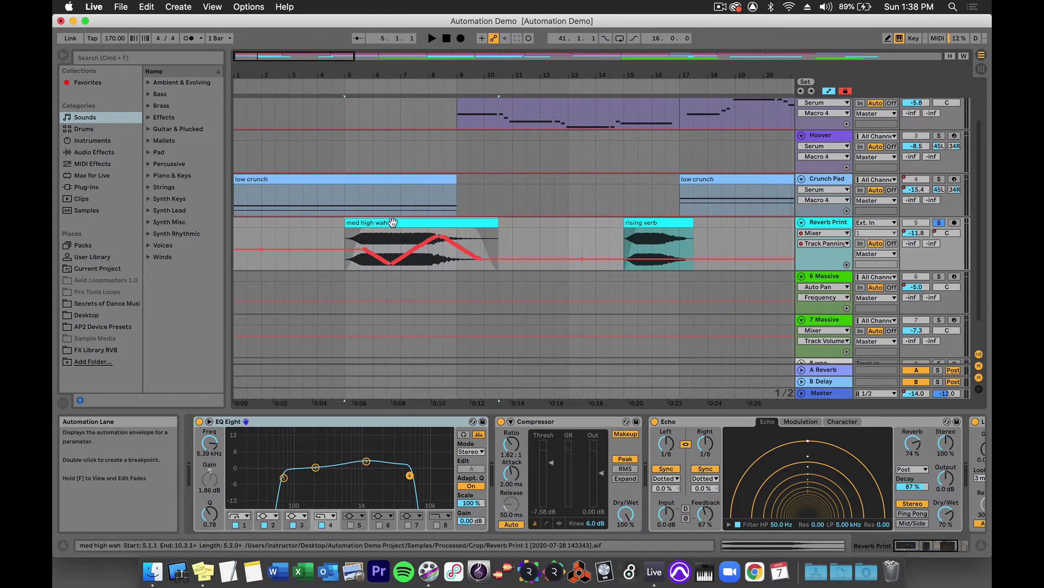
{"action": "left_click_drag", "start_coordinate": [391, 222], "coordinate": [475, 224]}
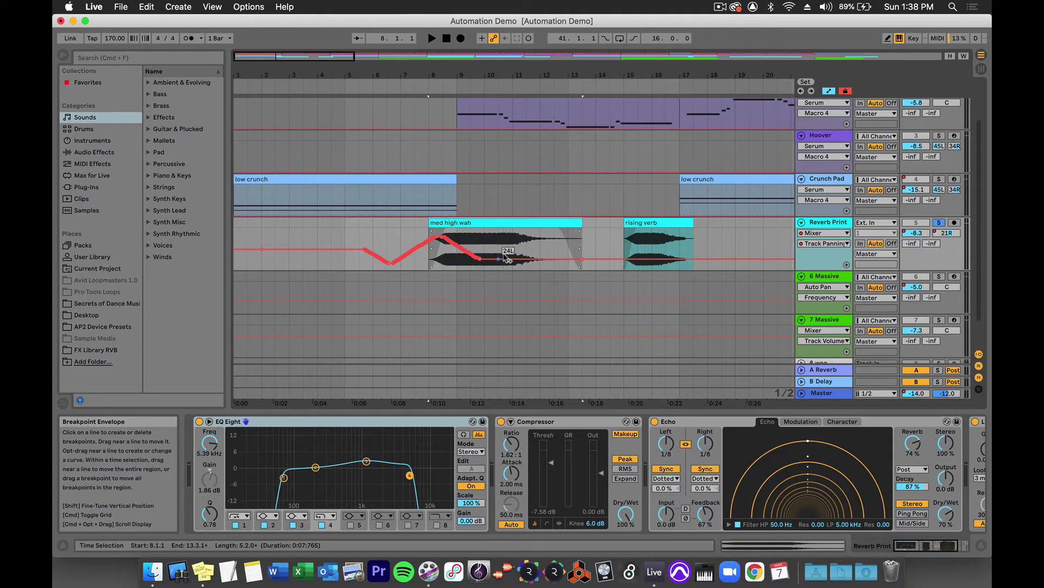
{"action": "left_click_drag", "start_coordinate": [509, 221], "coordinate": [420, 223]}
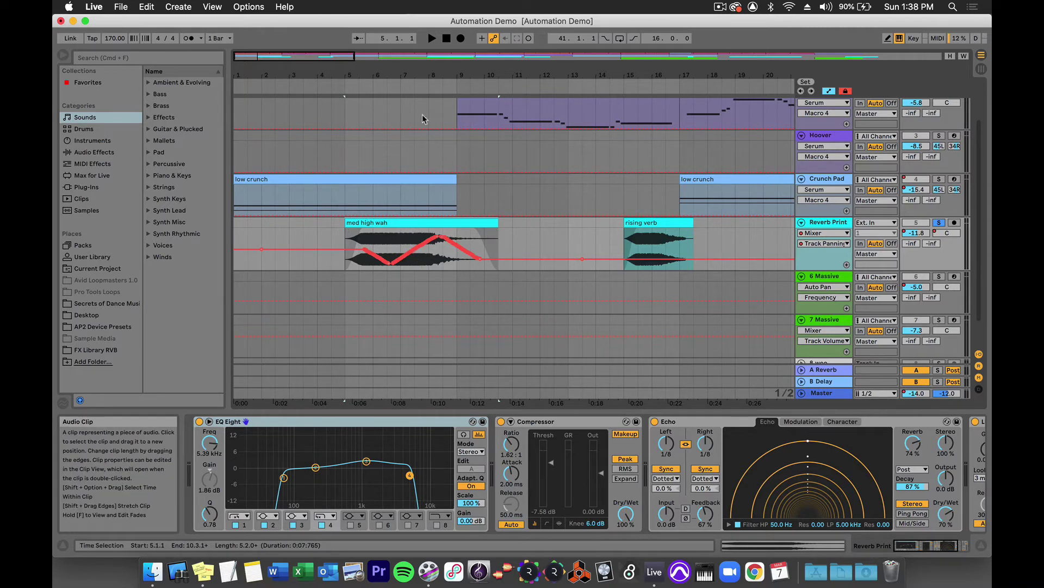
{"action": "left_click", "coordinate": [410, 77]}
{"action": "left_click_drag", "start_coordinate": [411, 77], "coordinate": [412, 128]}
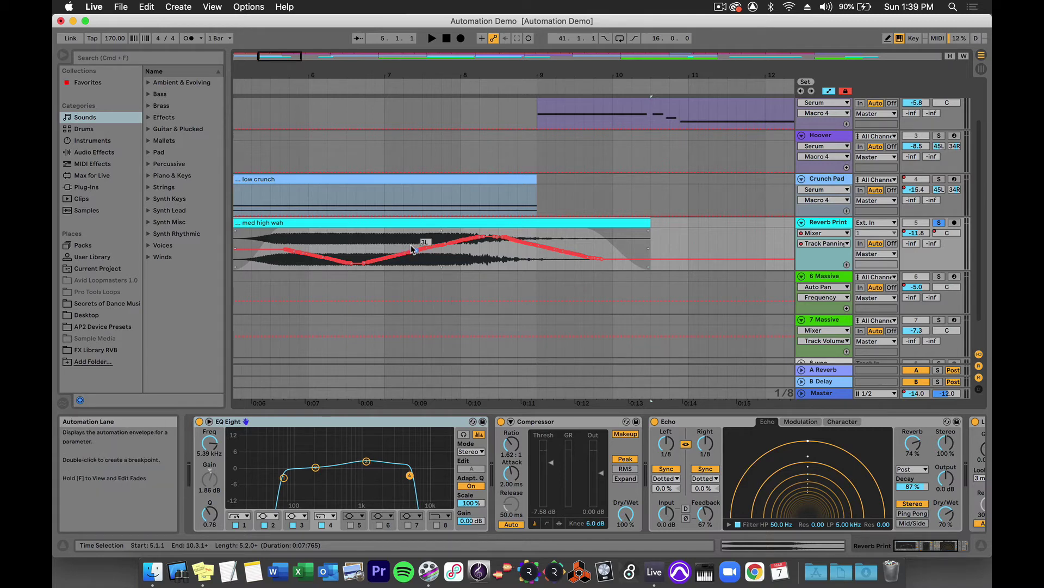
{"action": "left_click_drag", "start_coordinate": [396, 76], "coordinate": [395, 59]}
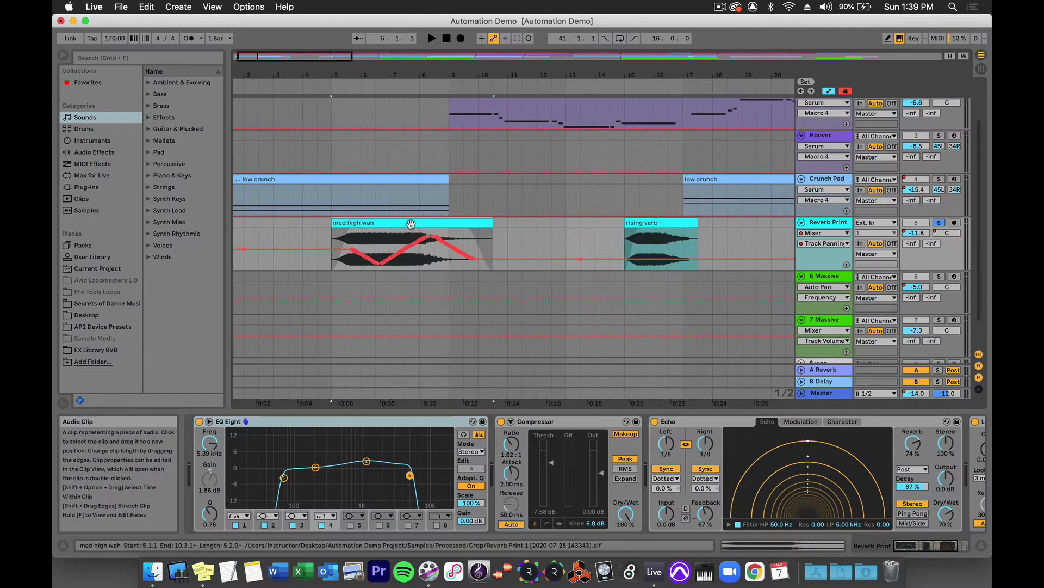
{"action": "mouse_move", "coordinate": [411, 224]}
{"action": "left_mouse_down"}
{"action": "mouse_move", "coordinate": [385, 232]}
{"action": "mouse_move", "coordinate": [473, 236]}
{"action": "mouse_move", "coordinate": [403, 232]}
{"action": "mouse_move", "coordinate": [473, 233]}
{"action": "mouse_move", "coordinate": [466, 226]}
{"action": "mouse_move", "coordinate": [411, 230]}
{"action": "left_mouse_up"}
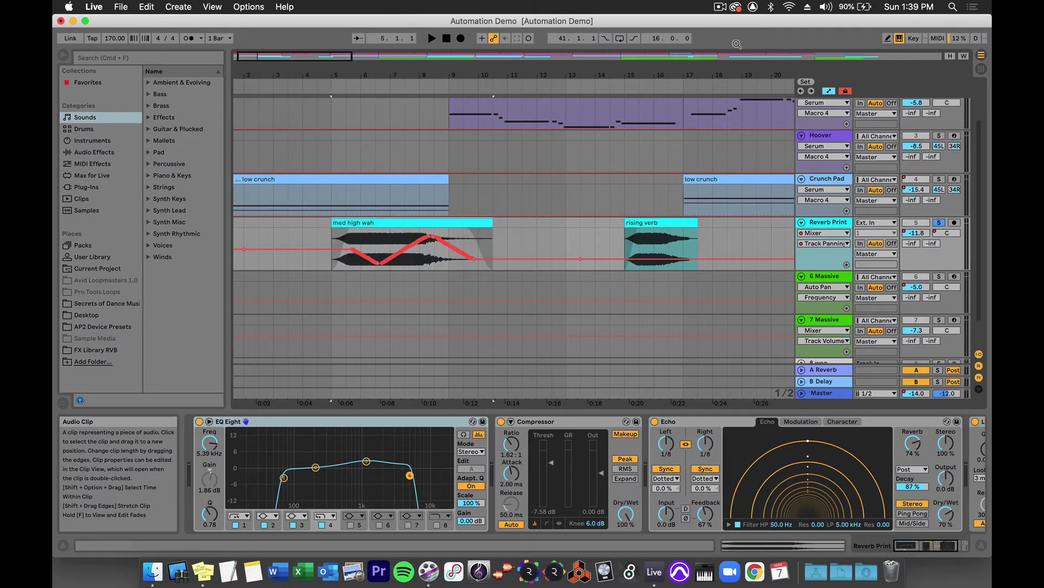
{"action": "left_click", "coordinate": [847, 92]}
Move the med high wah clip together with its automation to start at 2.3.1
{"action": "left_click_drag", "start_coordinate": [438, 222], "coordinate": [371, 220]}
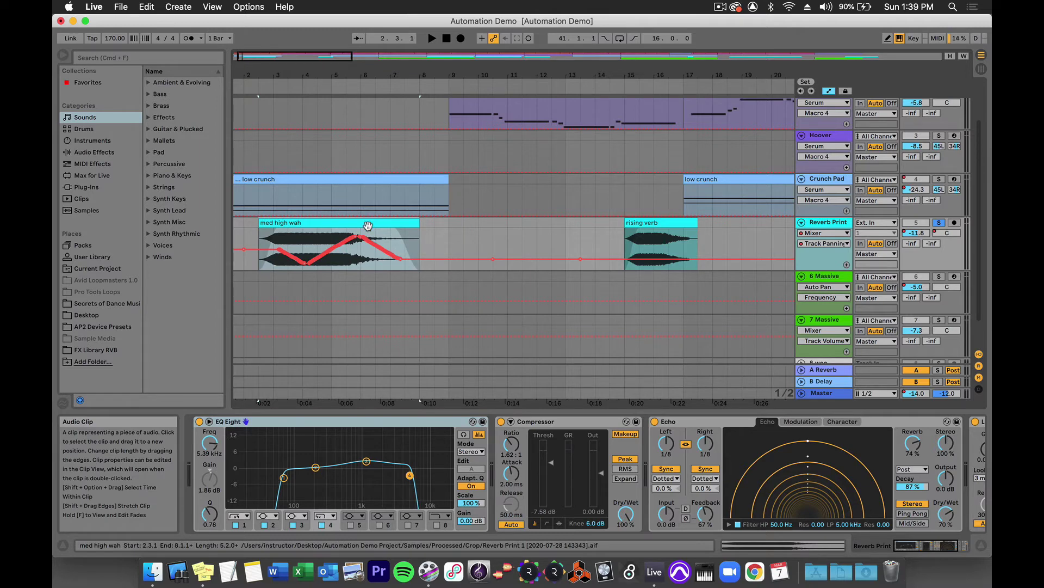
{"action": "left_click", "coordinate": [303, 249]}
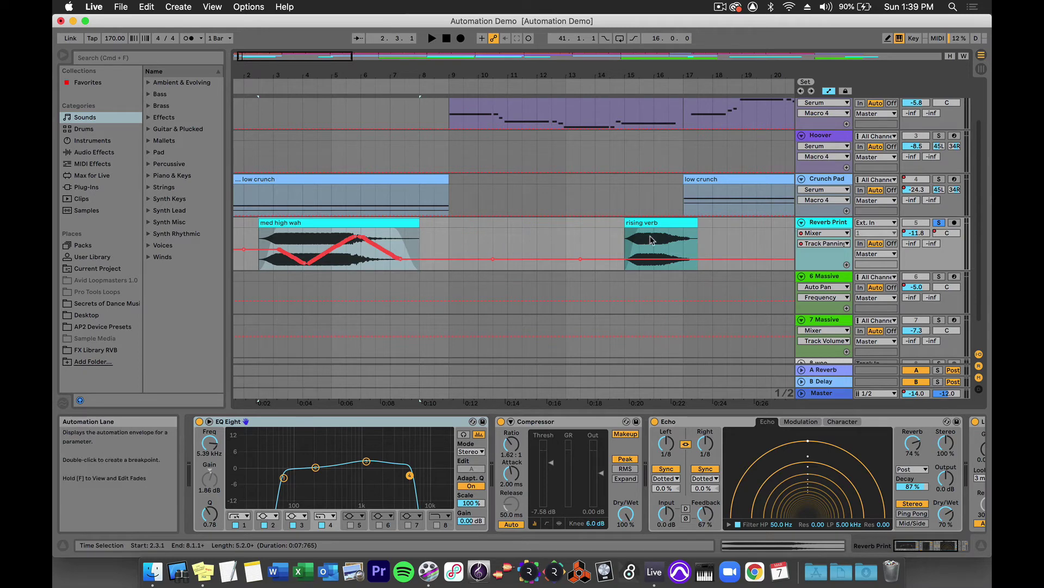
Show the Reverb Print track's panning and volume automation in two separate lanes below the main lane
{"action": "left_click", "coordinate": [846, 265]}
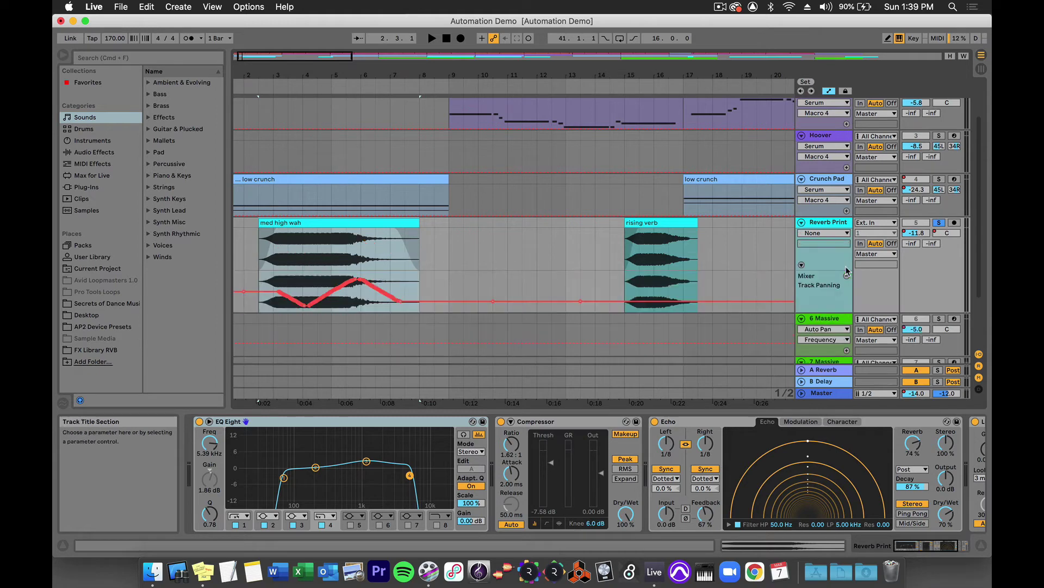
{"action": "left_click", "coordinate": [416, 233]}
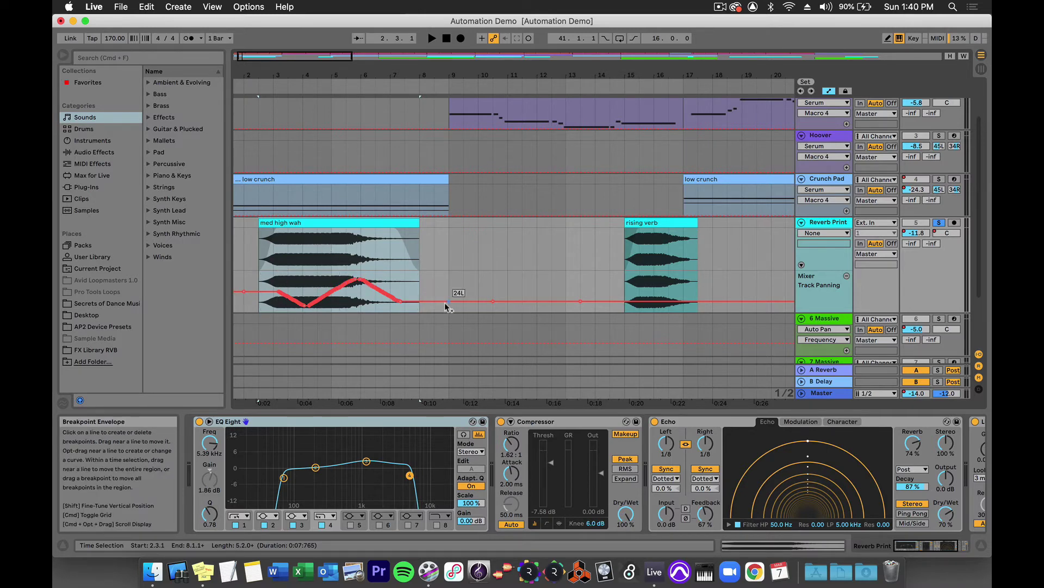
{"action": "scroll", "coordinate": [437, 231], "scroll_direction": "down", "scroll_amount": 3}
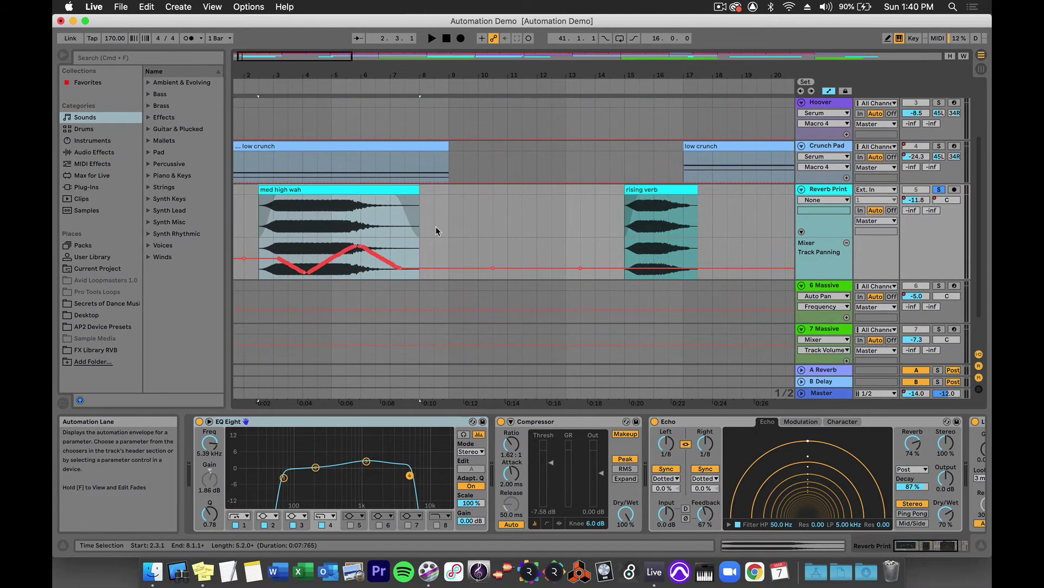
{"action": "left_click", "coordinate": [839, 201]}
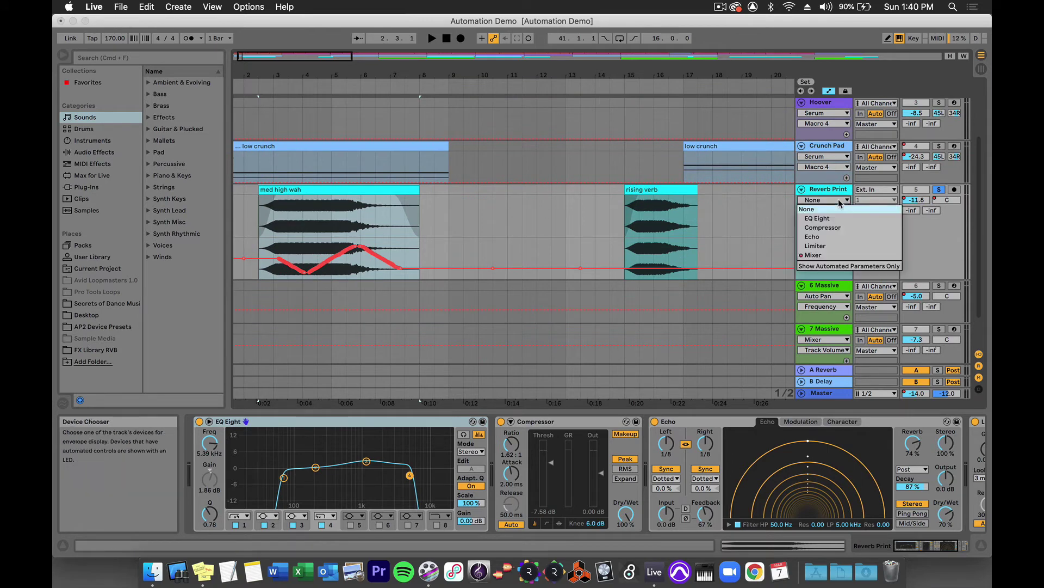
{"action": "left_click", "coordinate": [828, 255]}
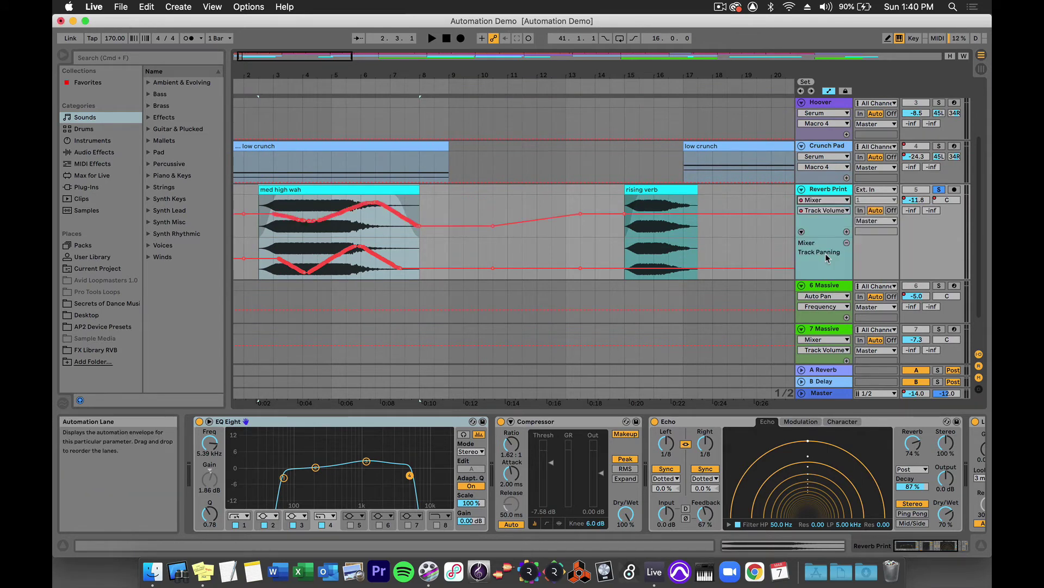
{"action": "left_click", "coordinate": [846, 233]}
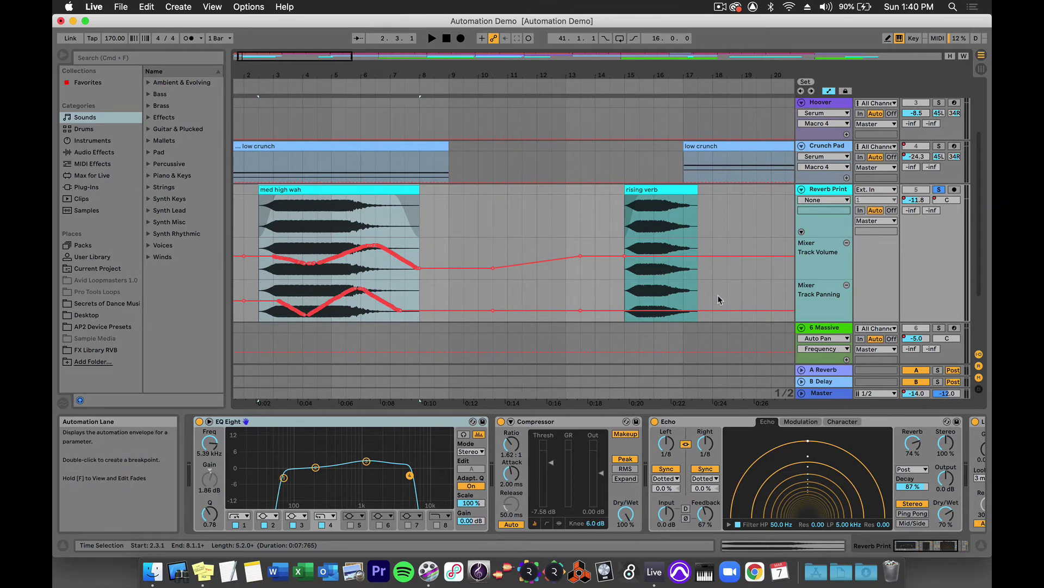
Show the automation of the Echo's left delay division (L Division) on the Reverb Print track's main lane
{"action": "scroll", "coordinate": [749, 275], "scroll_direction": "down", "scroll_amount": 5}
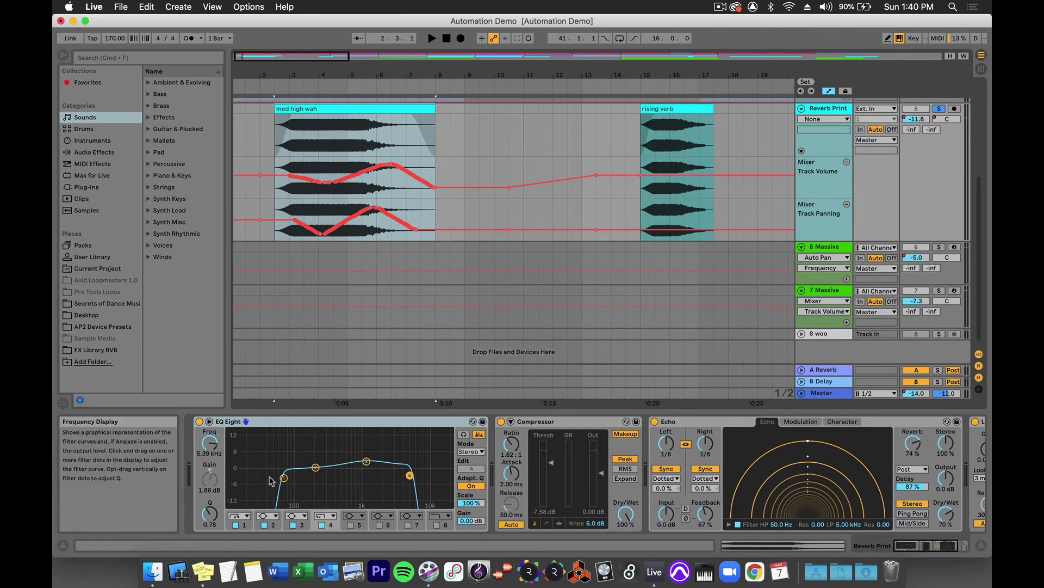
{"action": "scroll", "coordinate": [789, 492], "scroll_direction": "right", "scroll_amount": 4}
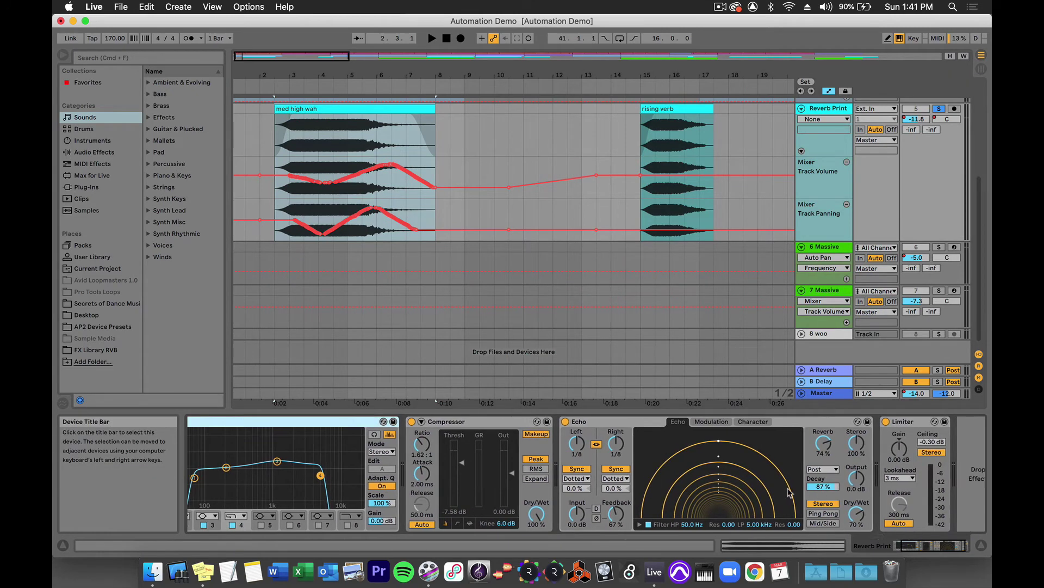
{"action": "scroll", "coordinate": [789, 493], "scroll_direction": "left", "scroll_amount": 3}
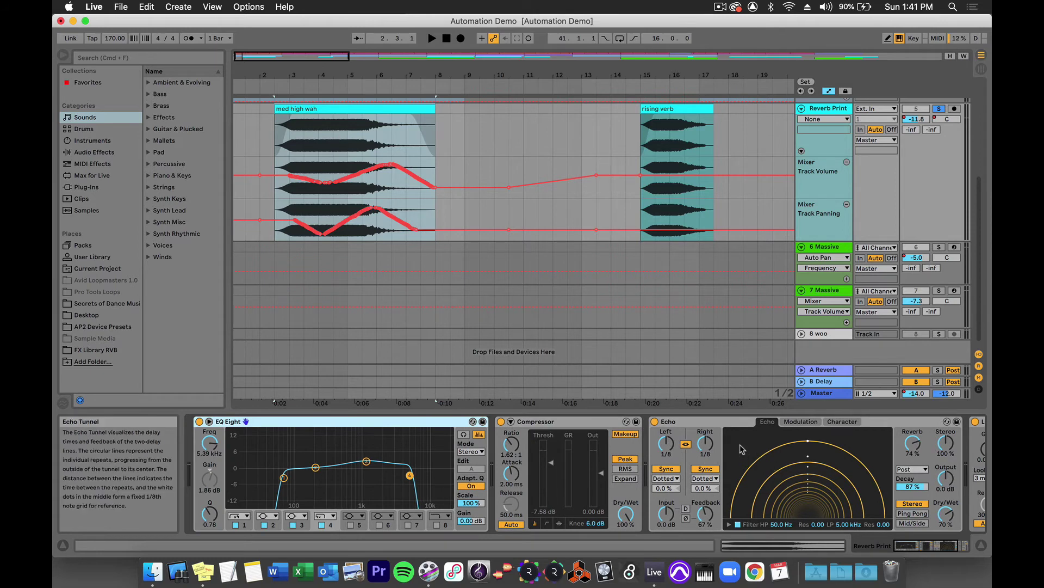
{"action": "right_click", "coordinate": [666, 443]}
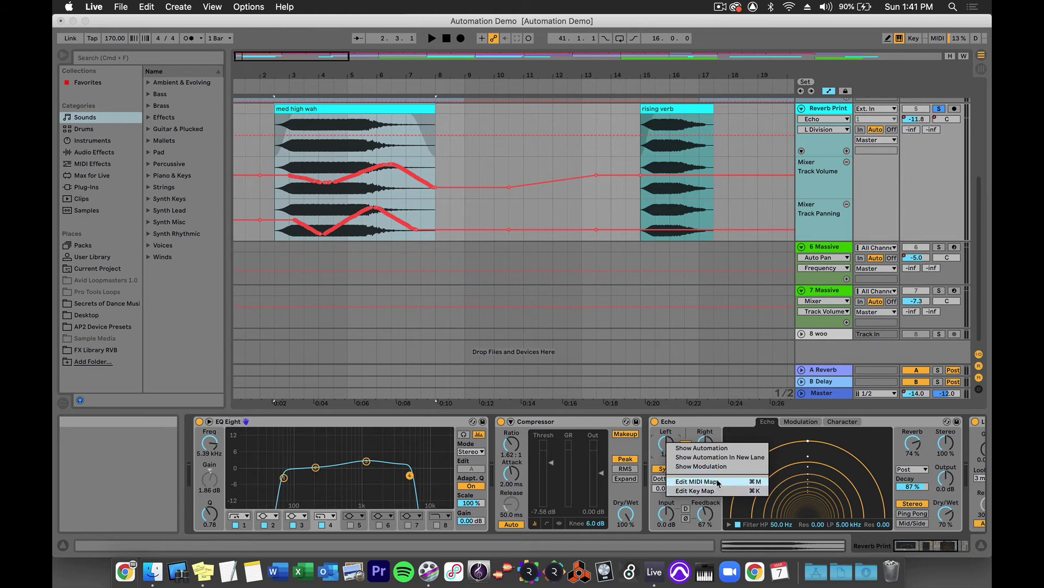
{"action": "left_click", "coordinate": [716, 453]}
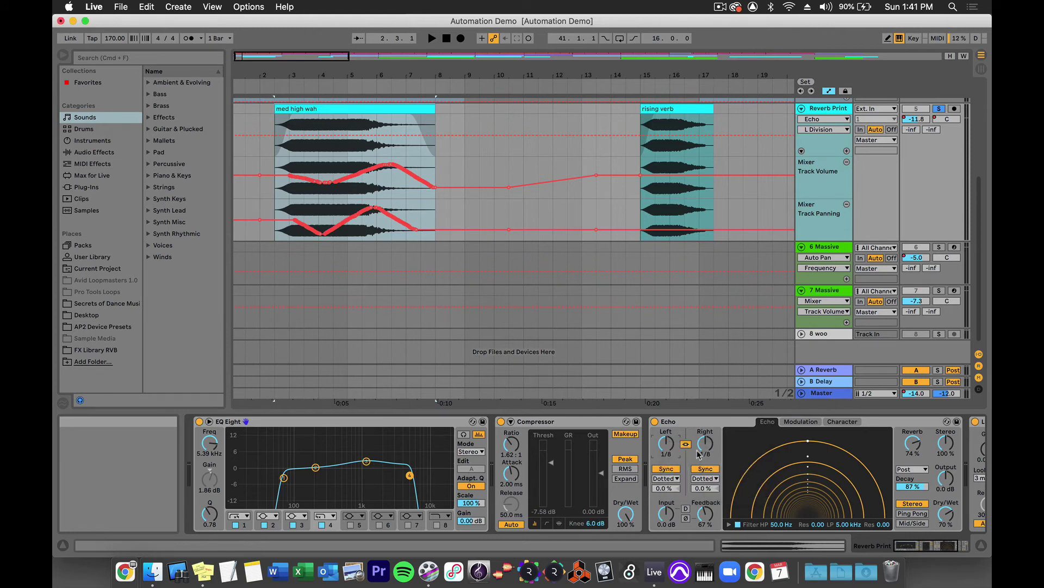
Draw L Division automation over the med high wah clip, rising to maximum near bar 4 and dropping to minimum near bar 6
{"action": "left_click", "coordinate": [289, 135]}
{"action": "mouse_move", "coordinate": [311, 134]}
{"action": "left_mouse_down"}
{"action": "mouse_move", "coordinate": [289, 136]}
{"action": "mouse_move", "coordinate": [316, 115]}
{"action": "left_mouse_up"}
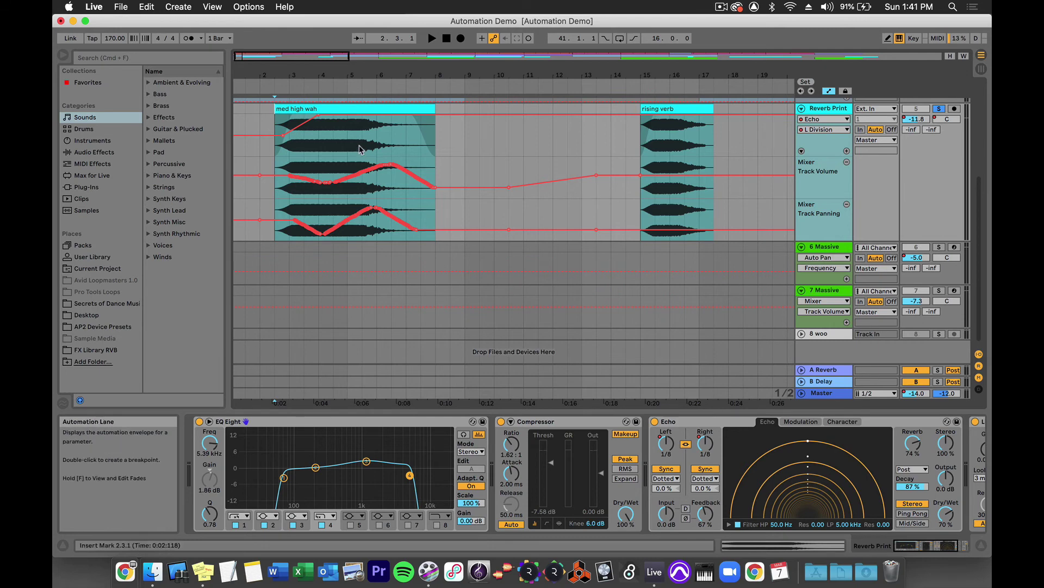
{"action": "left_click", "coordinate": [359, 116]}
{"action": "left_click_drag", "start_coordinate": [376, 116], "coordinate": [375, 155]}
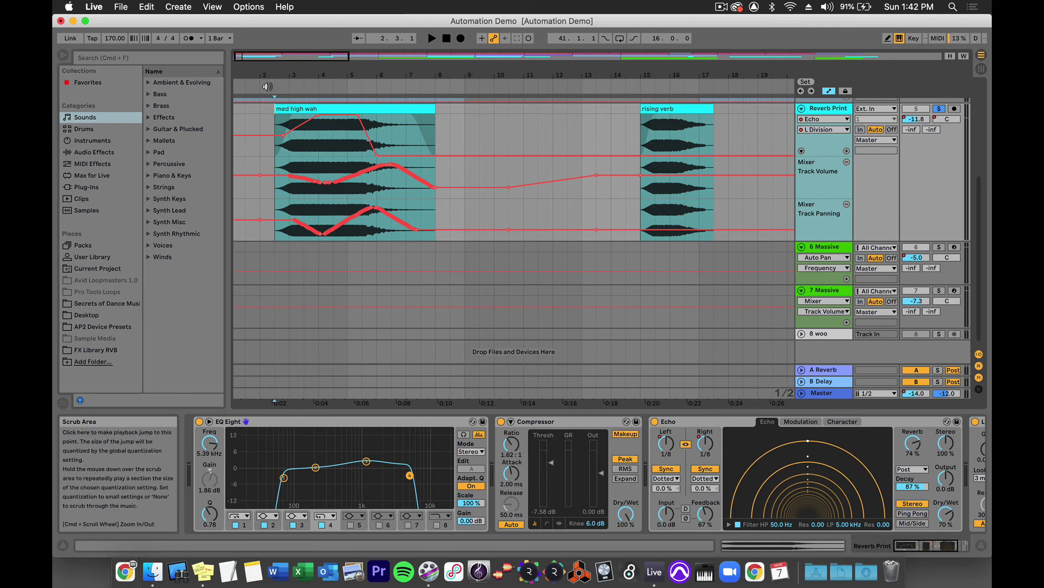
Play the arrangement from bar 2 through the med high wah clip, stop after bar 8 and review the device chain
{"action": "left_click", "coordinate": [267, 86]}
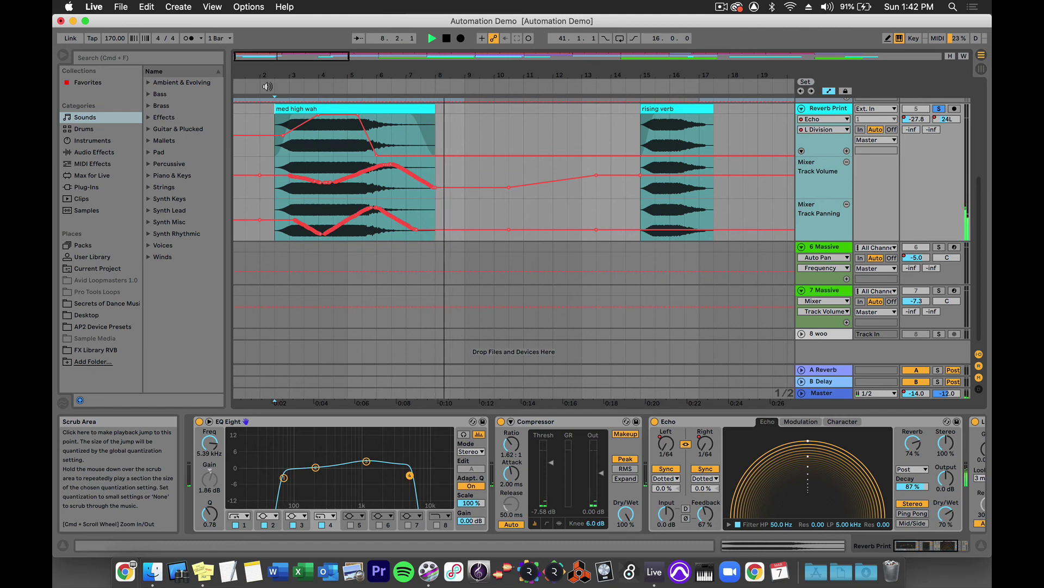
{"action": "key", "text": "space"}
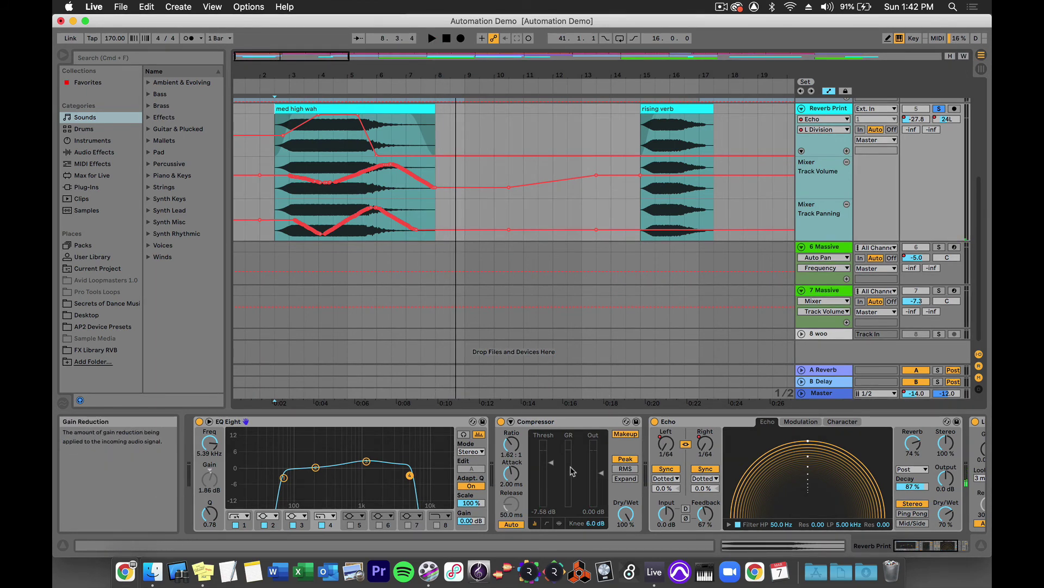
{"action": "scroll", "coordinate": [571, 471], "scroll_direction": "right", "scroll_amount": 5}
{"action": "scroll", "coordinate": [572, 471], "scroll_direction": "left", "scroll_amount": 5}
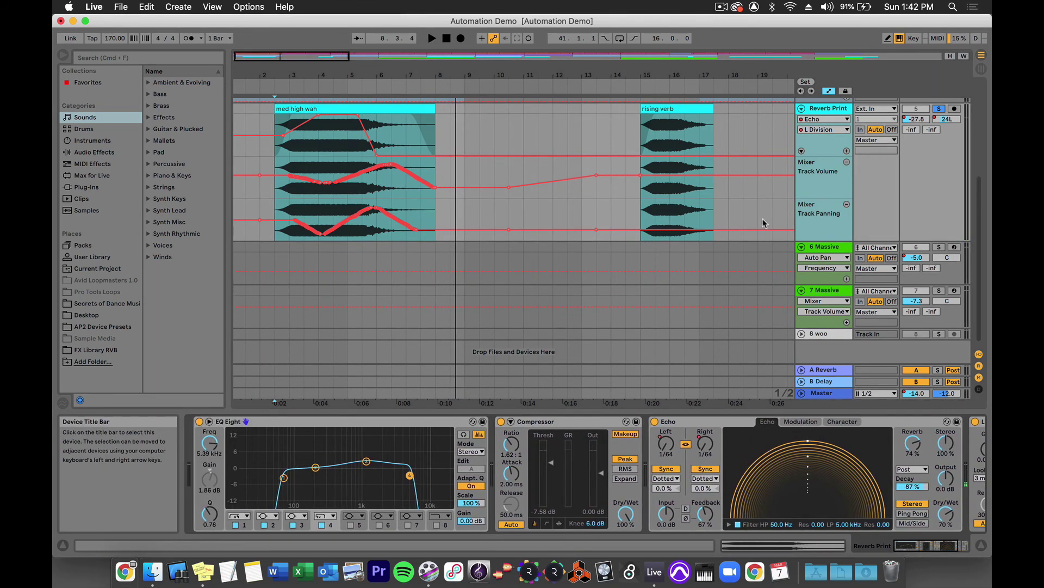